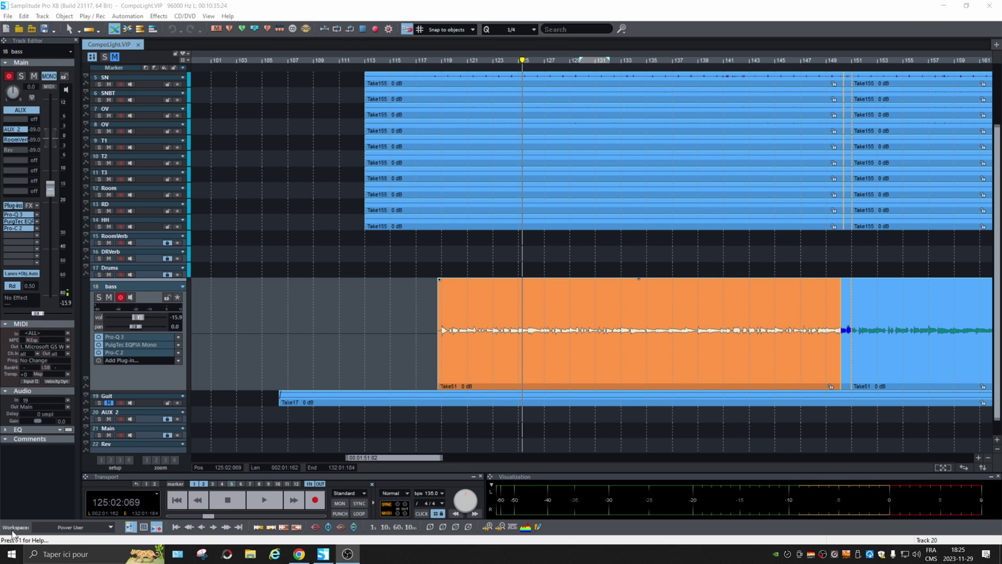
- Switch the workspace to the Default layout, then briefly open and close the Mixer
left_click(111, 528)
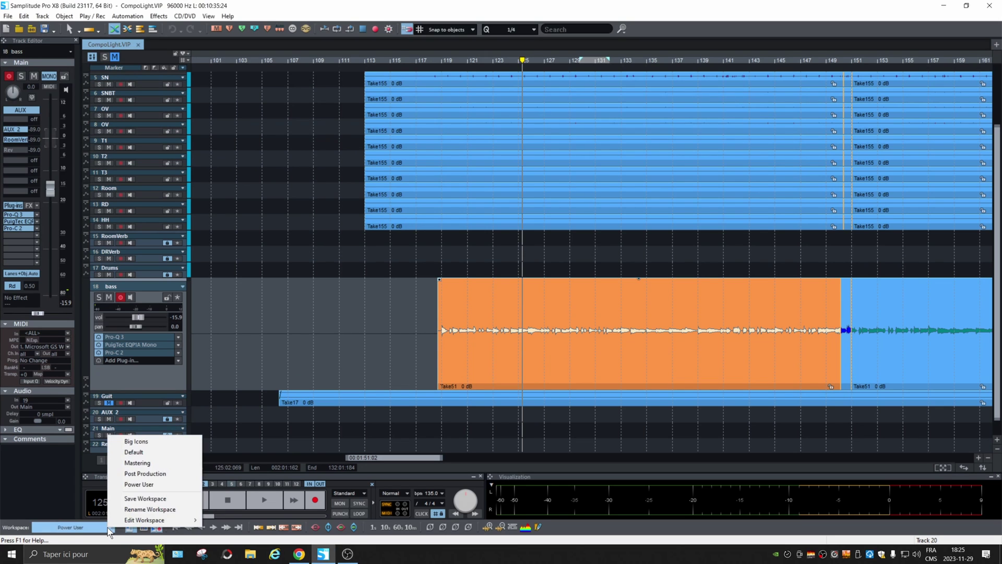
left_click(170, 452)
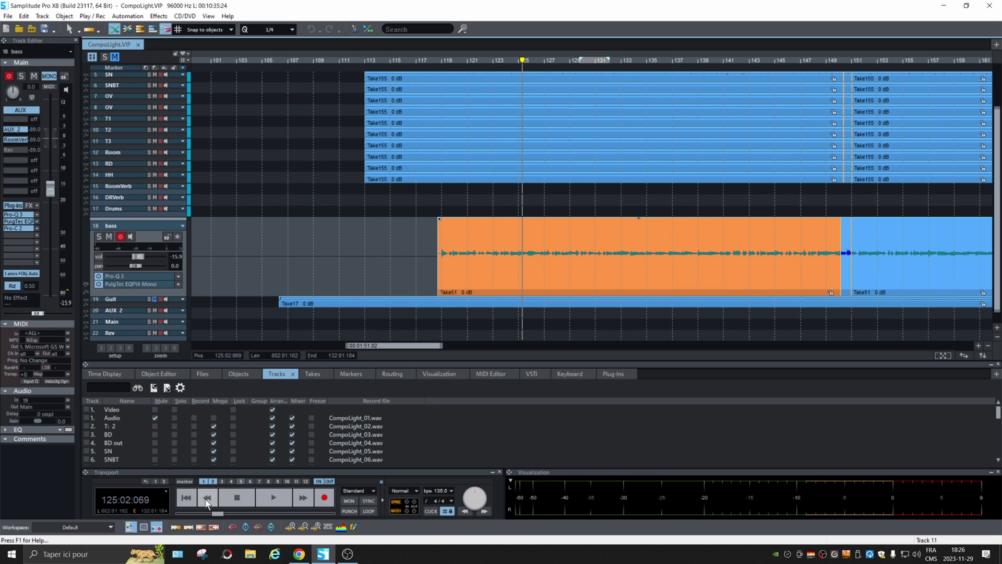
left_click(144, 526)
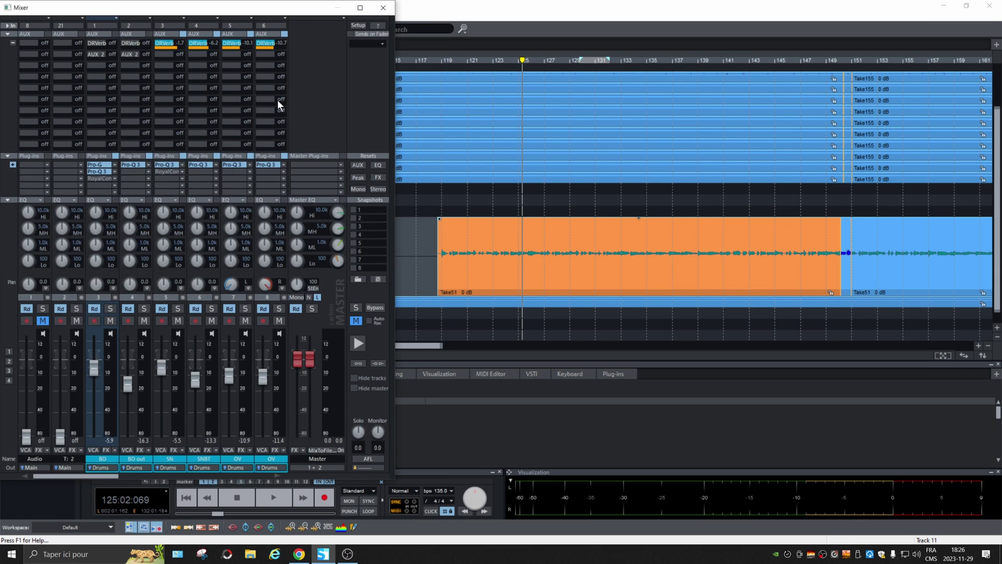
left_click(156, 527)
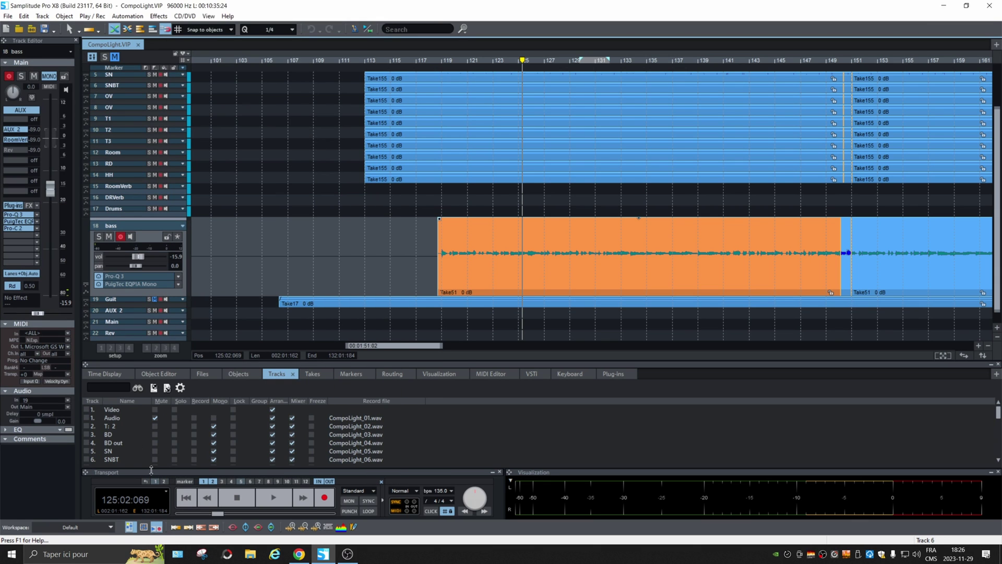
left_click(108, 527)
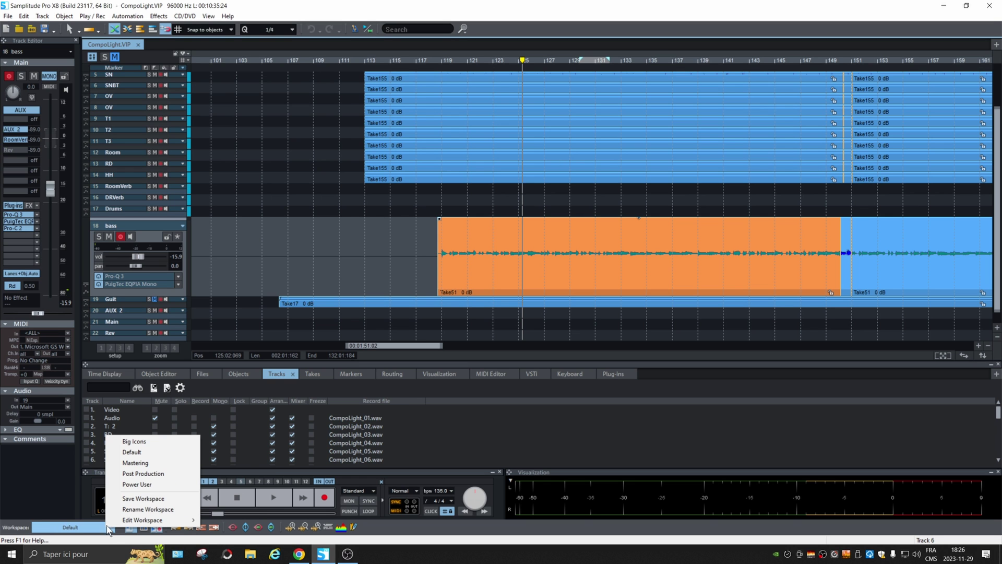
left_click(177, 484)
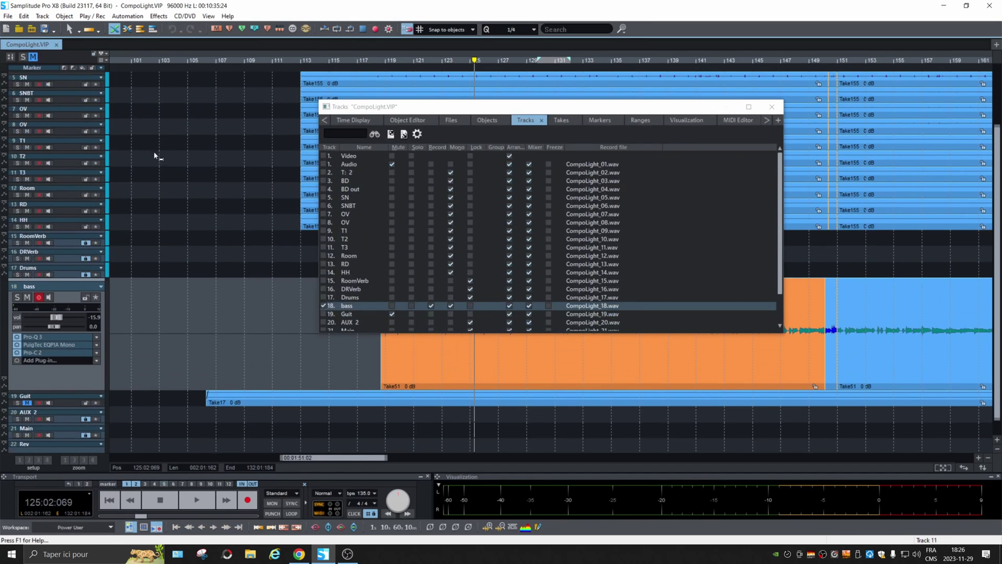
left_click(397, 202)
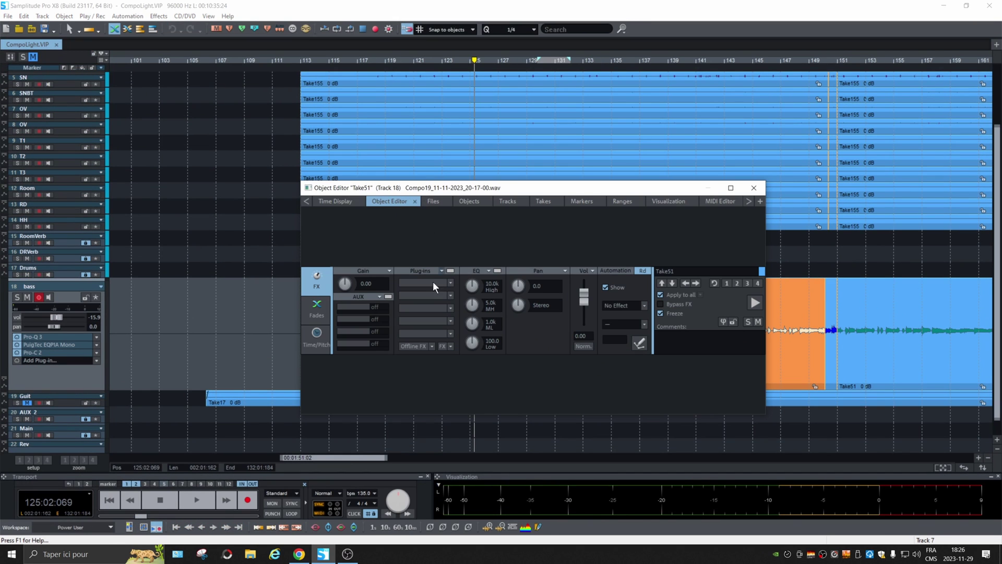
left_click_drag(495, 182, 493, 328)
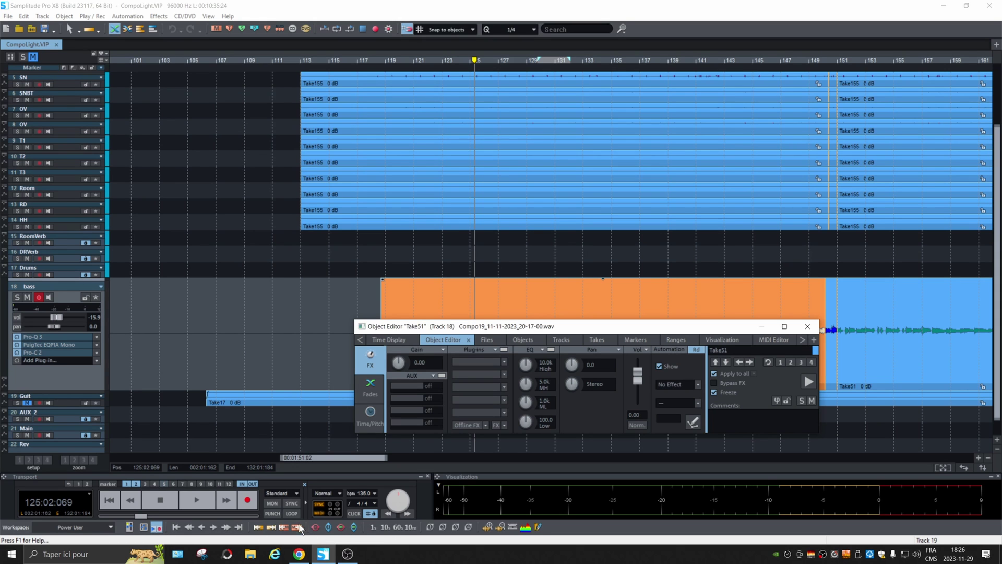
left_click(65, 148)
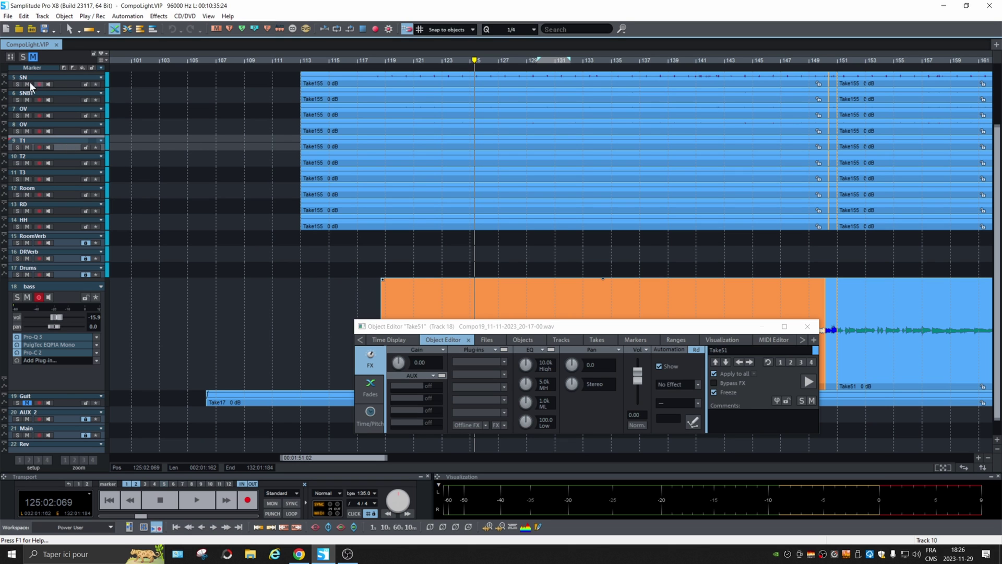
left_click(10, 58)
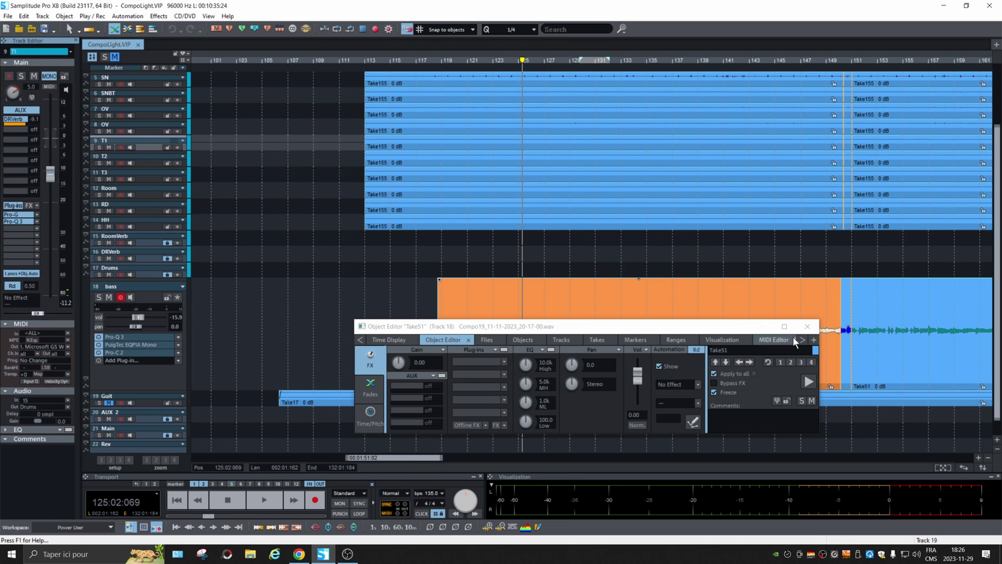
left_click(96, 528)
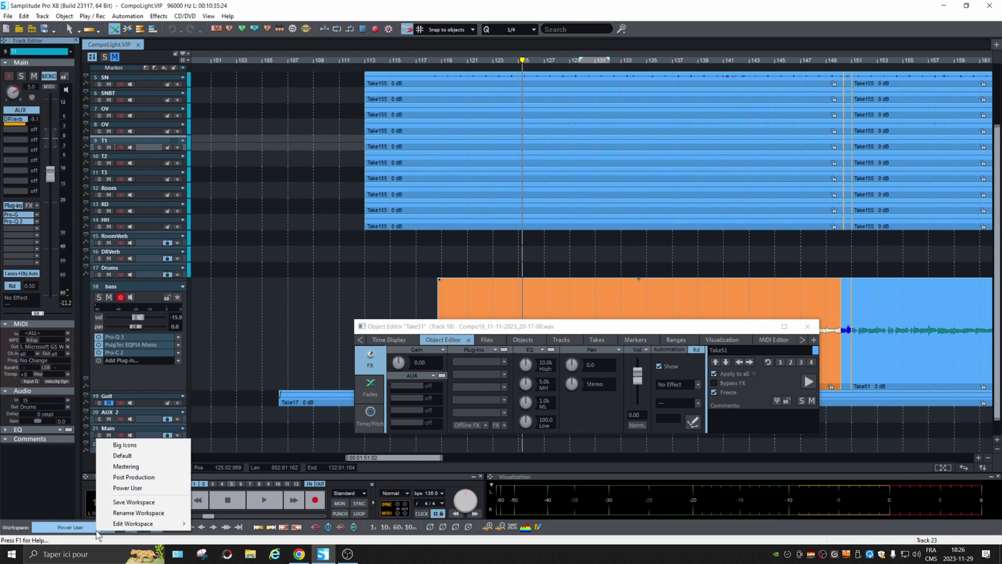
left_click(137, 452)
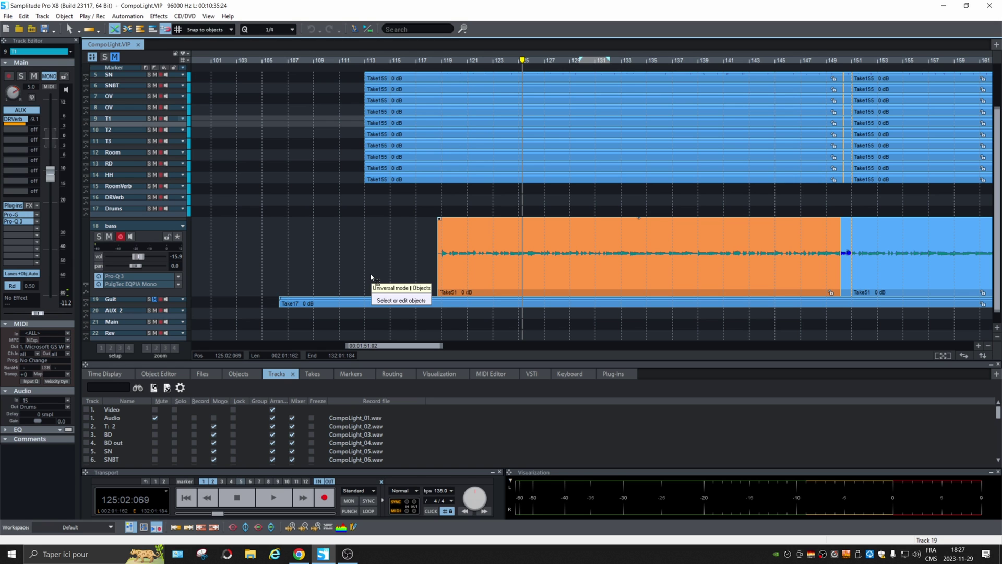
- Open Audio Setup with Y, go to Keyboard / Menu, and browse the Edit > Copy shortcuts
key("y")
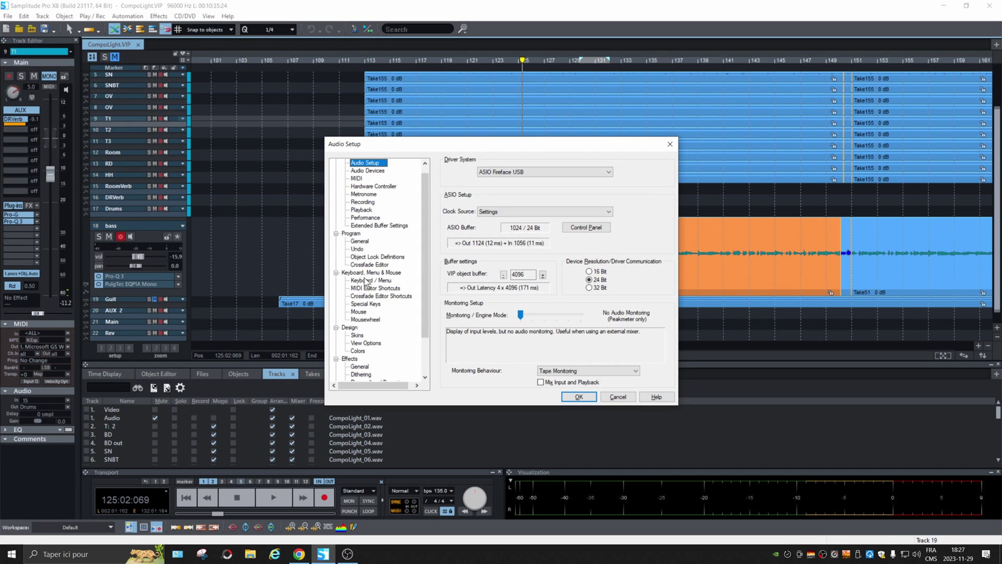
left_click(371, 281)
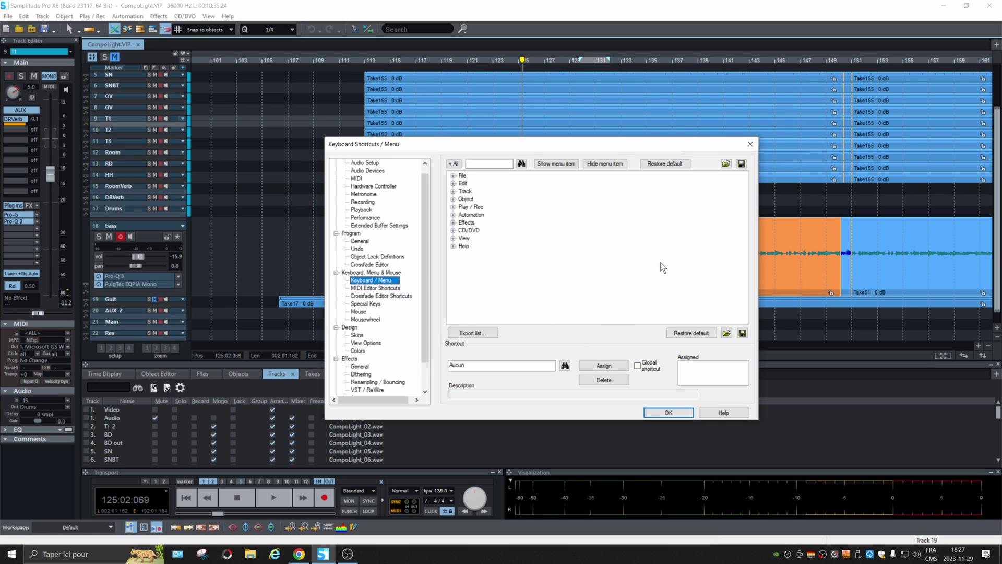
left_click(453, 185)
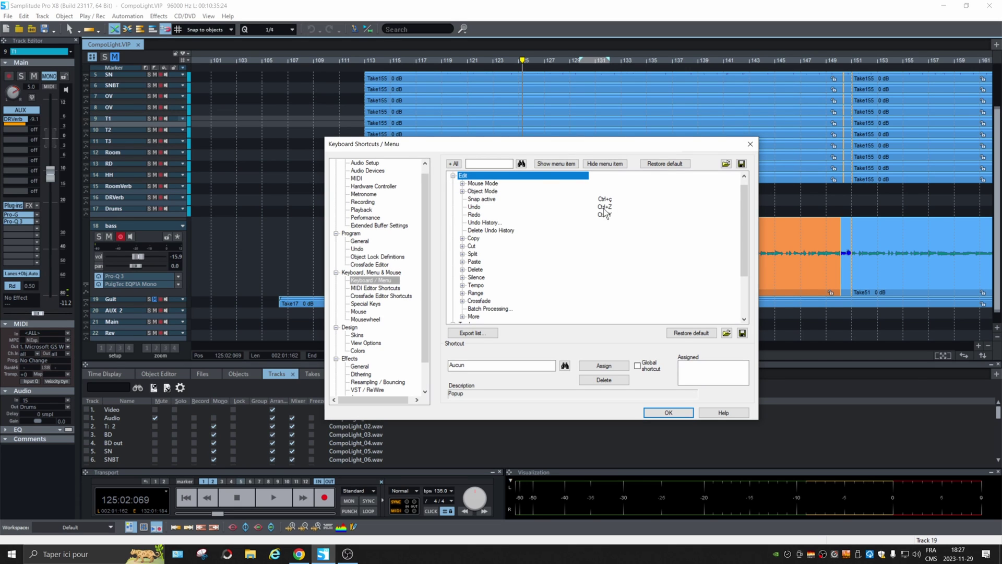
left_click(462, 238)
scroll(466, 289, "down", 1)
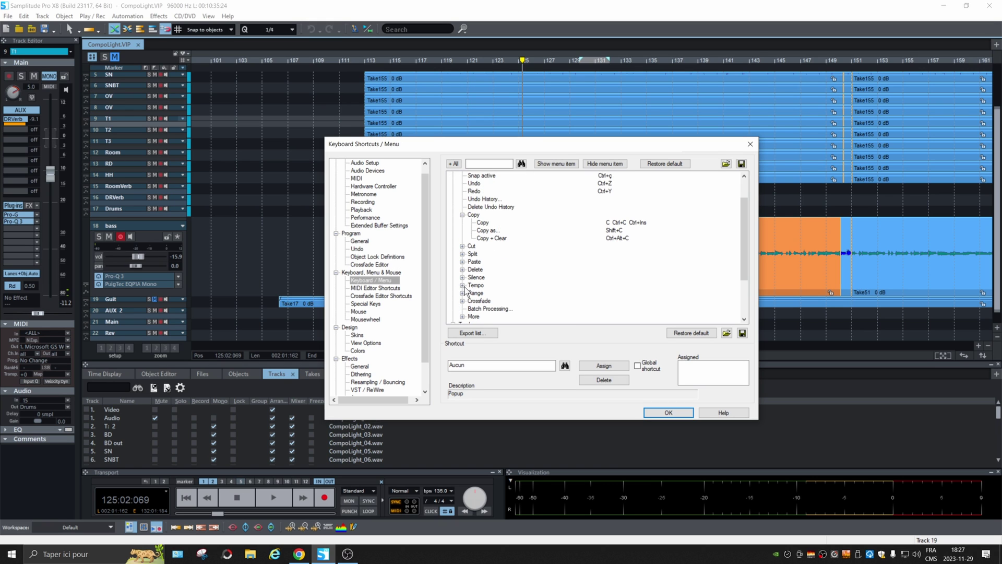
scroll(462, 211, "up", 2)
left_click(453, 183)
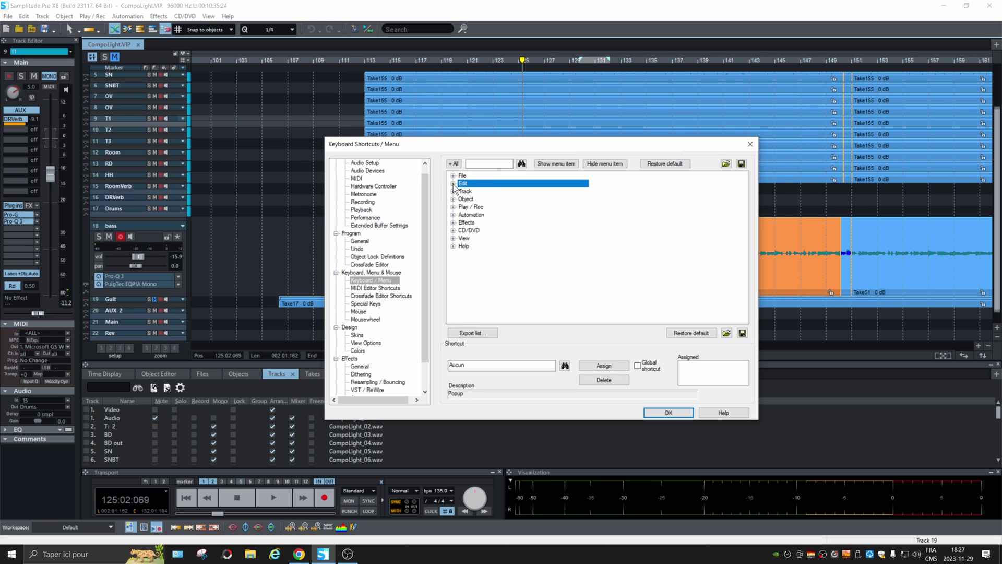
- Expand the Track commands and select Delete Track(s), which has no shortcut assigned
left_click(453, 191)
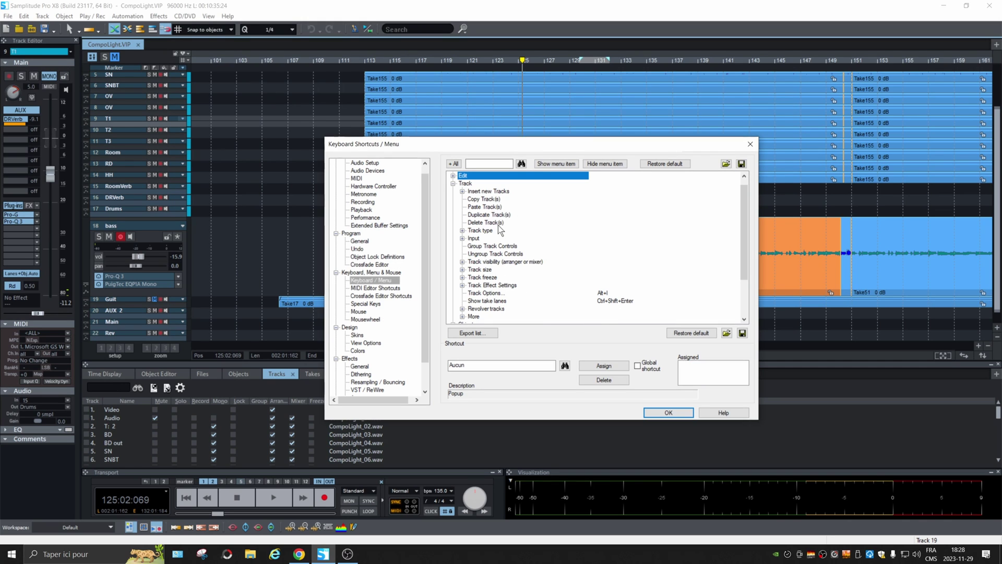
left_click(500, 224)
left_click(463, 366)
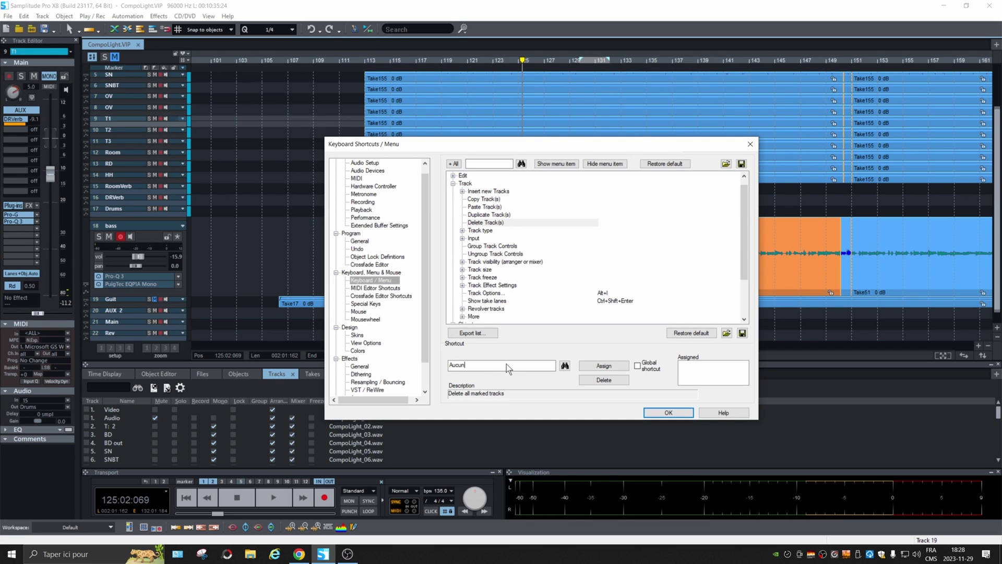
- Expand Object > Select Objects and select Select next object, showing its Ctrl+Alt+W shortcut
left_click(453, 183)
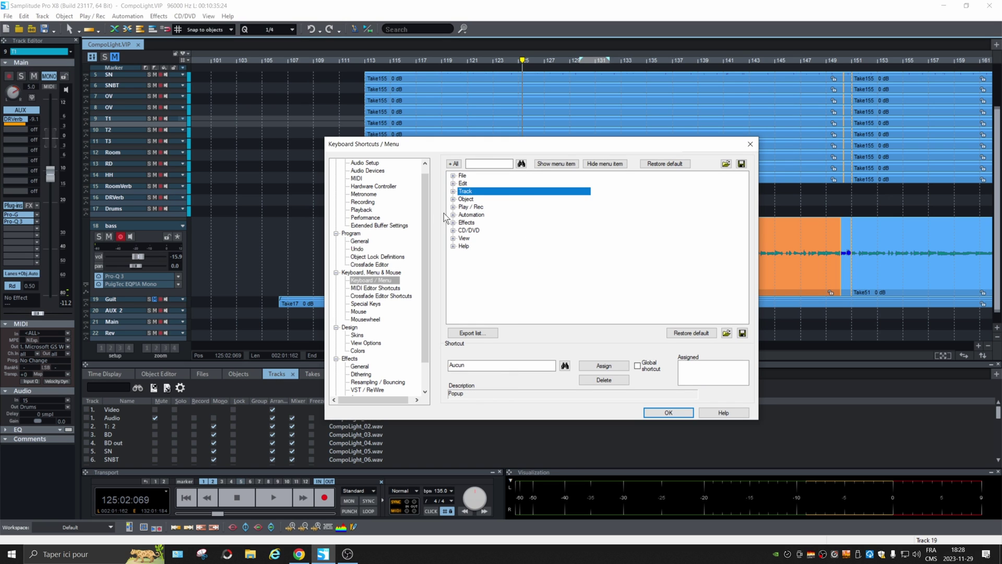
left_click(453, 198)
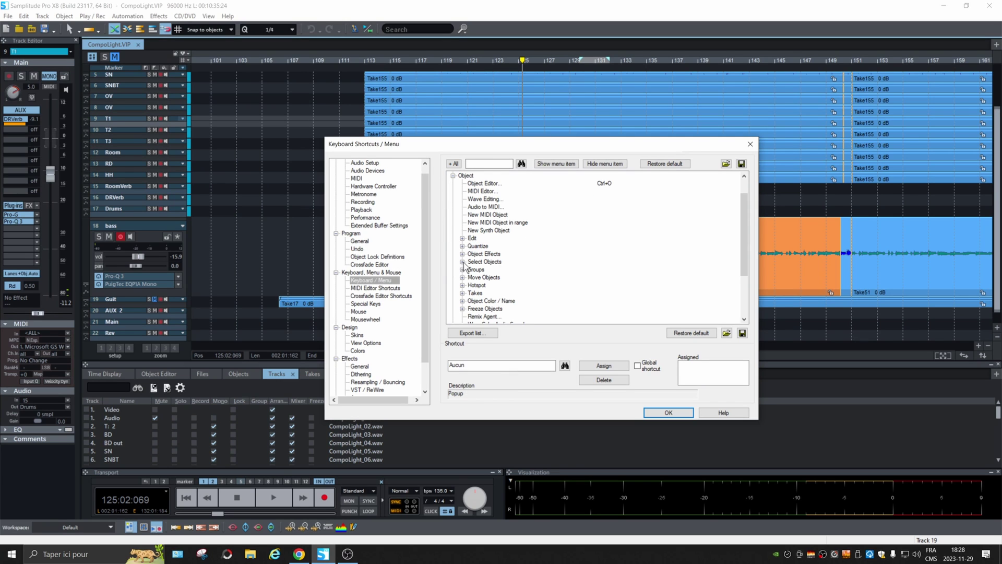
left_click(462, 261)
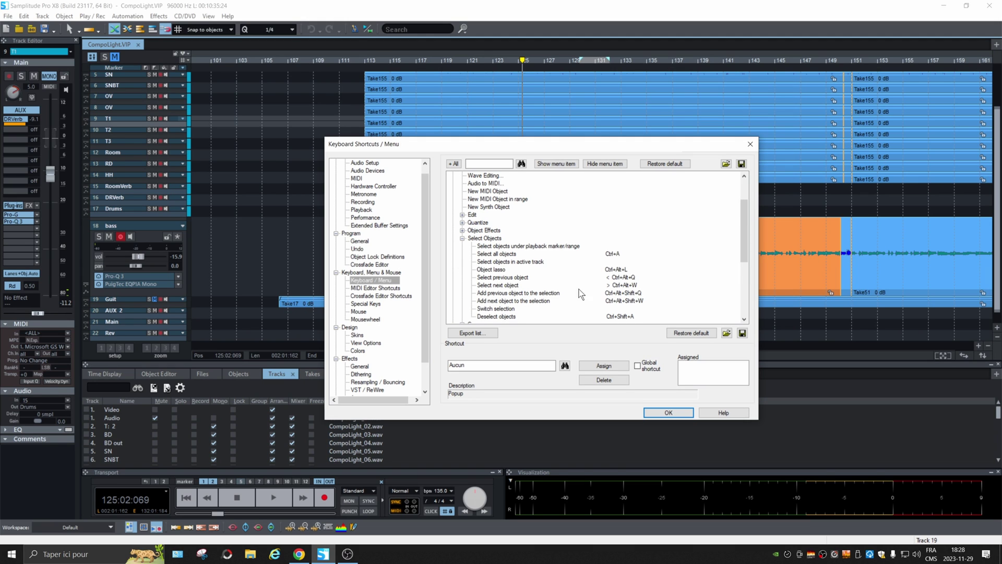
left_click(481, 287)
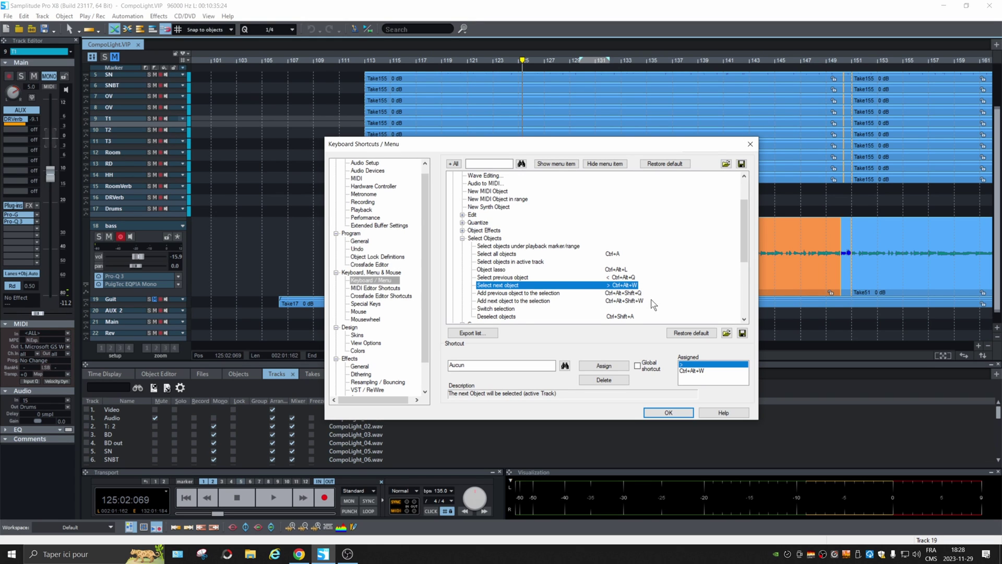
- Try a new Ctrl shortcut and find Add next object to the selection uses Ctrl+Alt+Shift+W
left_click(482, 368)
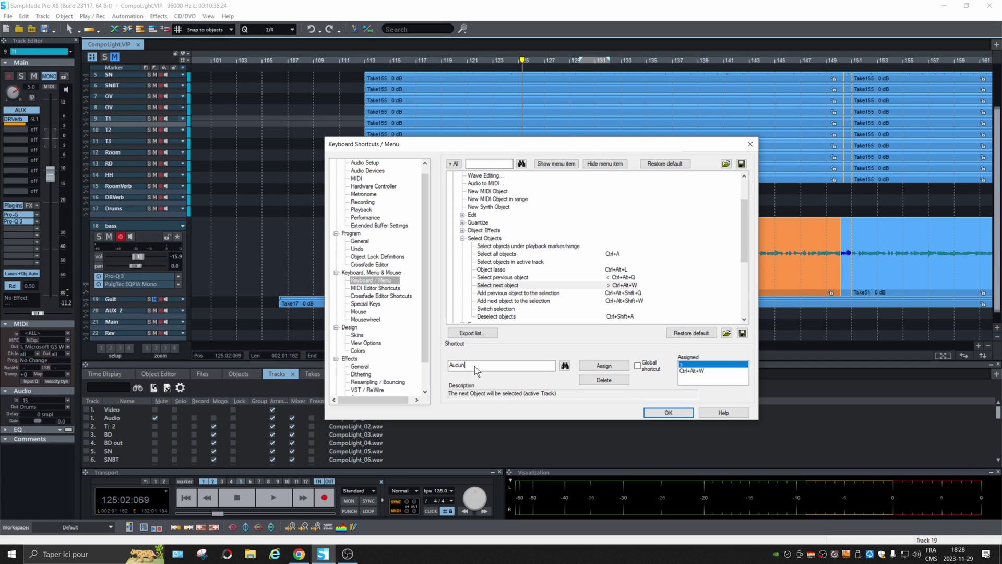
left_click(483, 238)
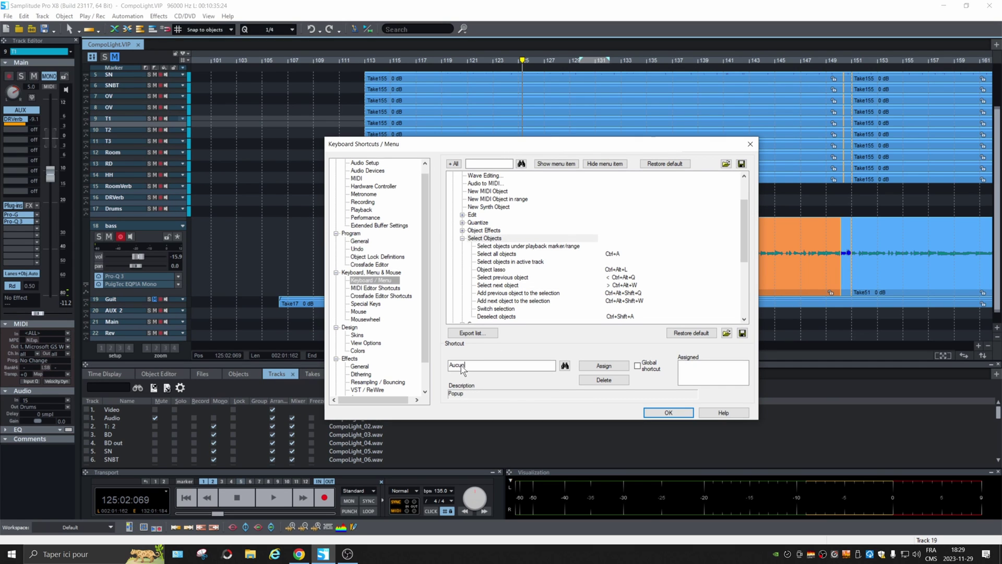
key("ctrl")
left_click(564, 366)
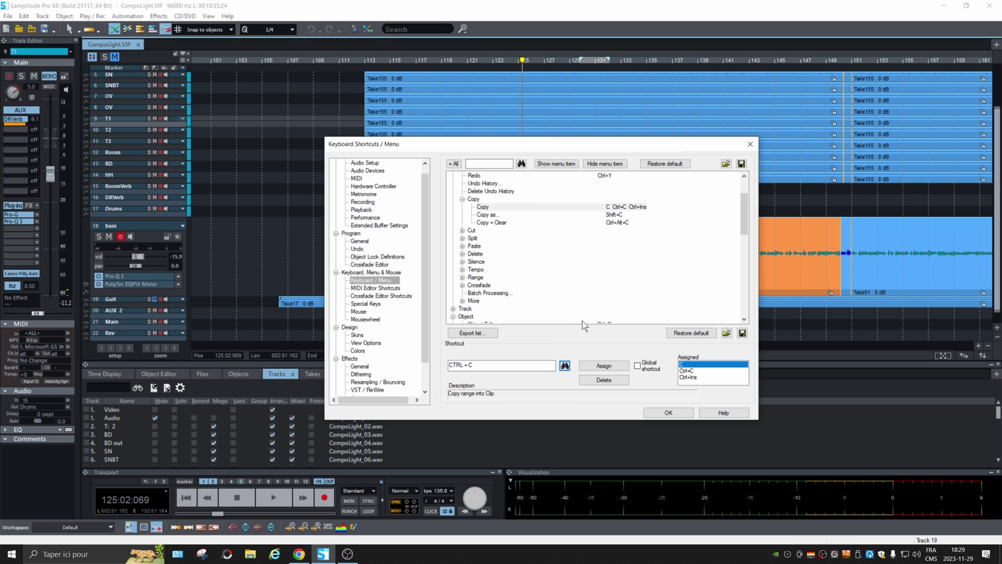
scroll(665, 285, "down", 8)
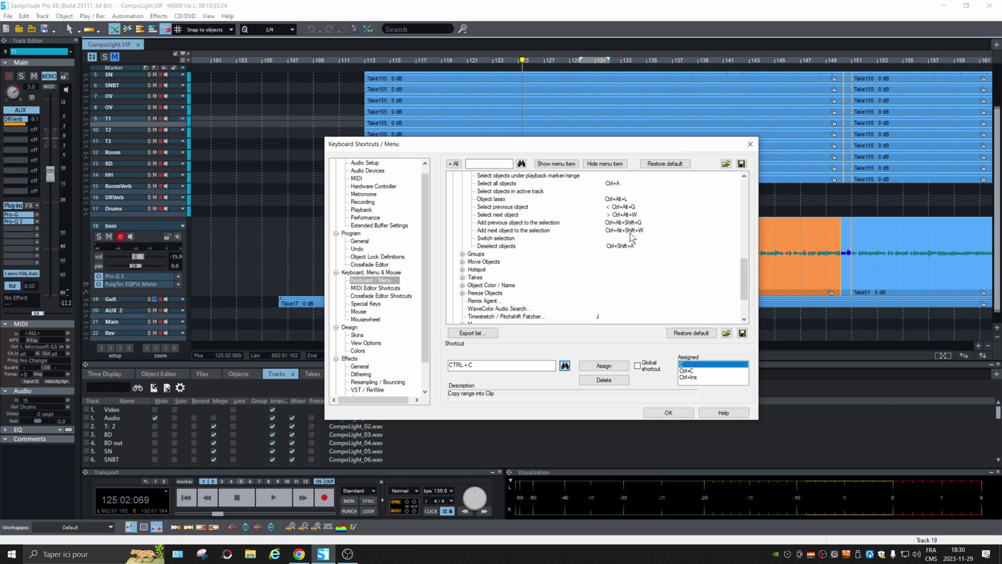
scroll(428, 218, "up", 1)
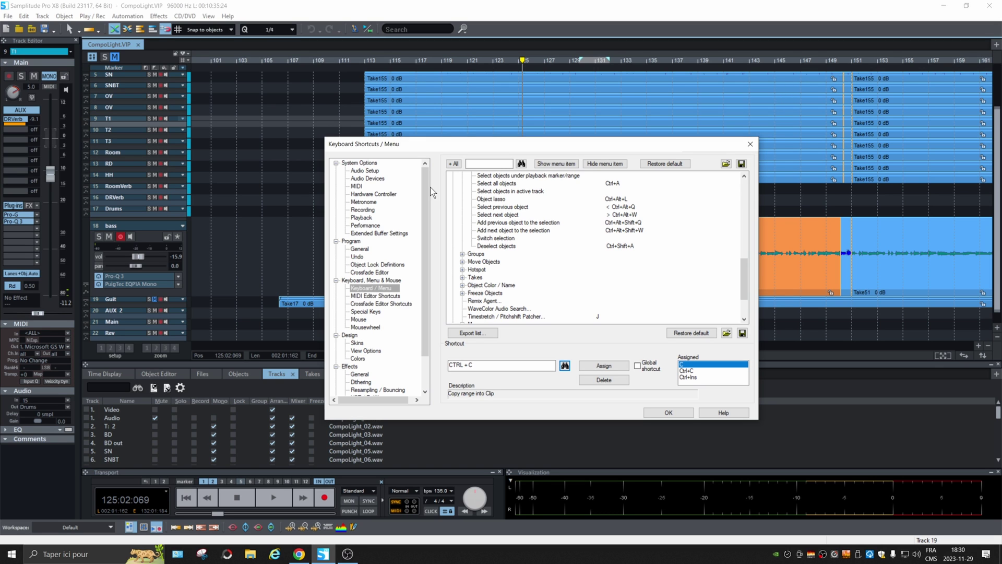
left_click(365, 171)
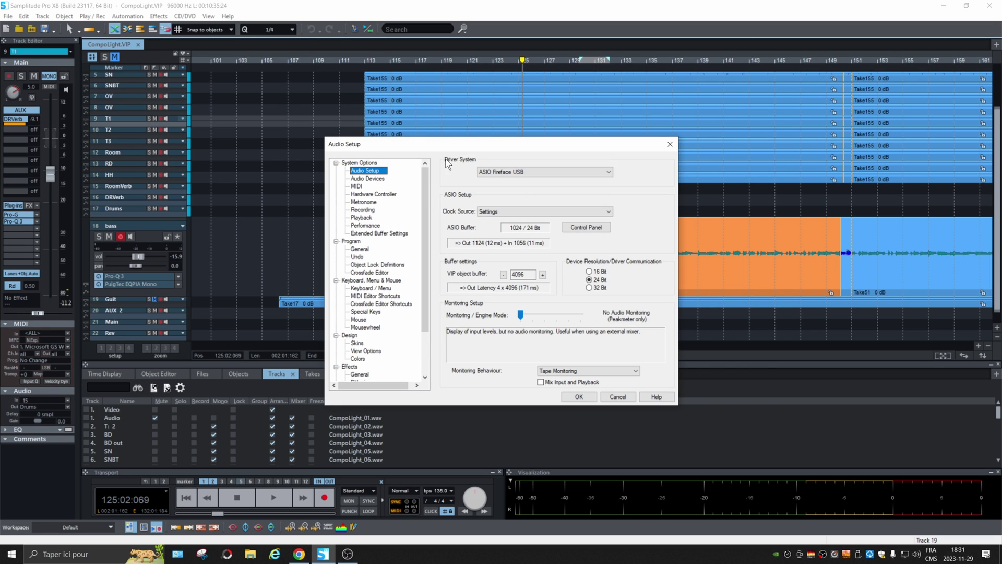
left_click(609, 172)
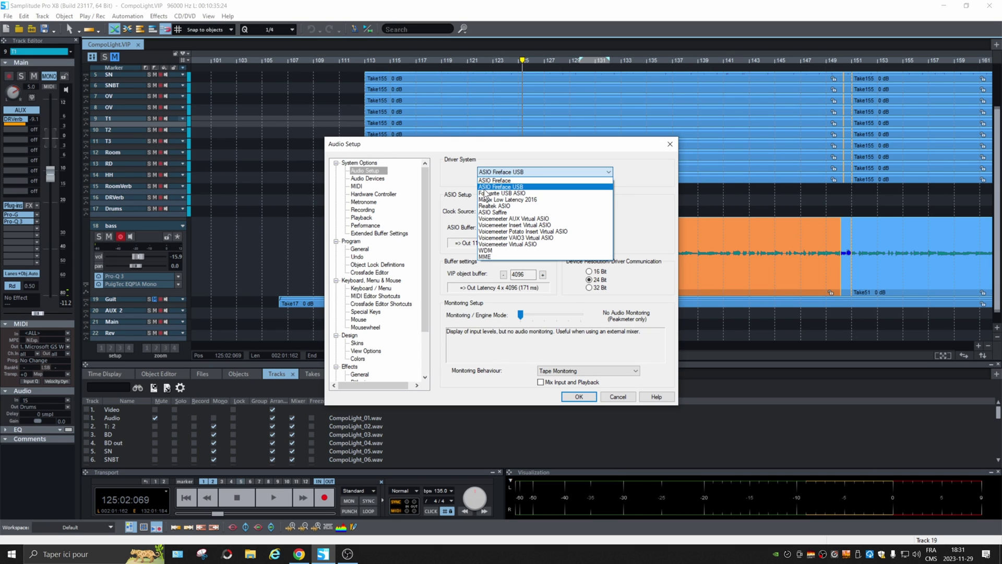
left_click(518, 187)
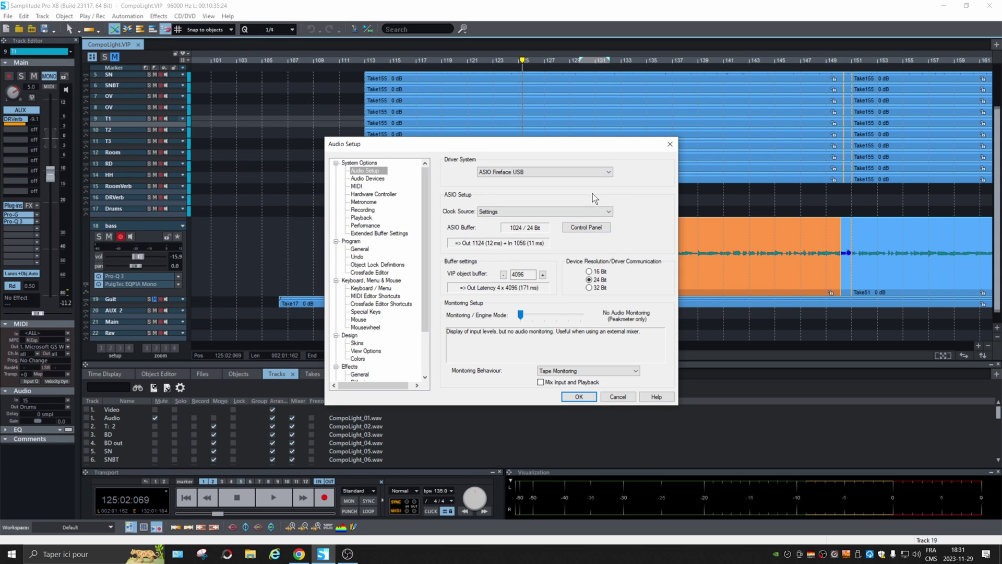
- Show the Audio Devices page and toggle the 13 + 14 AES L/R recording inputs off and on
left_click(366, 178)
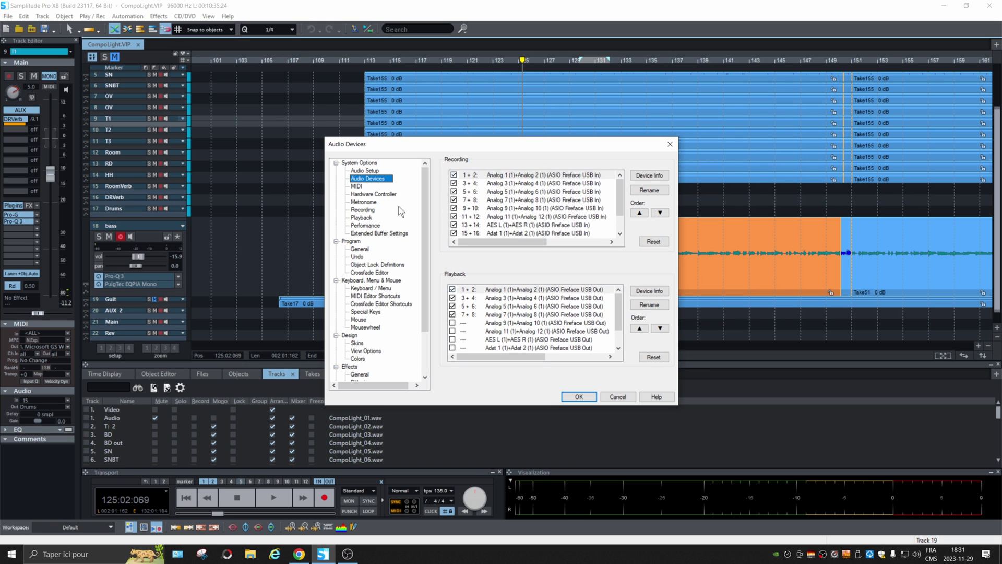
left_click(454, 225)
left_click(453, 225)
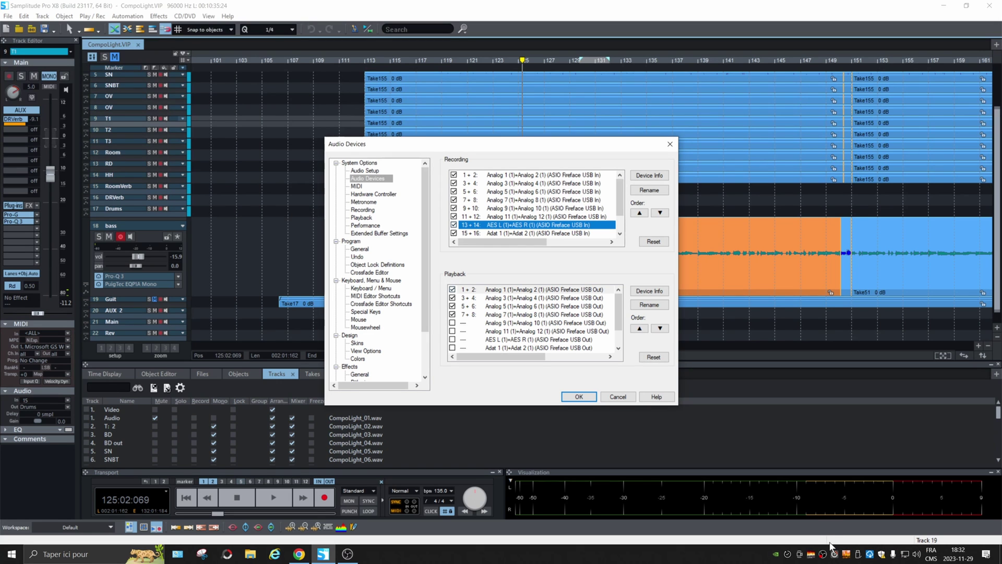
left_click(835, 554)
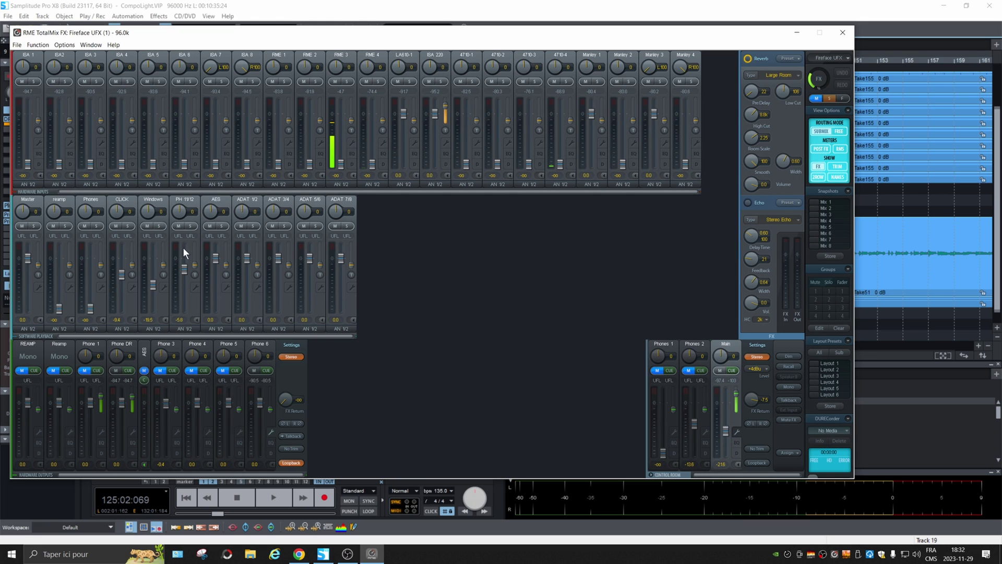
left_click(199, 447)
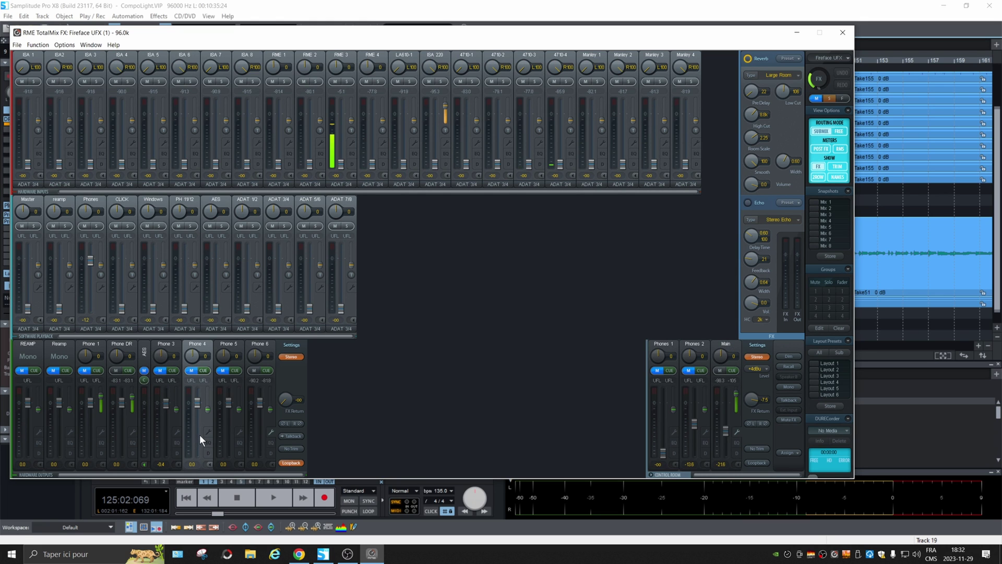
left_click(114, 441)
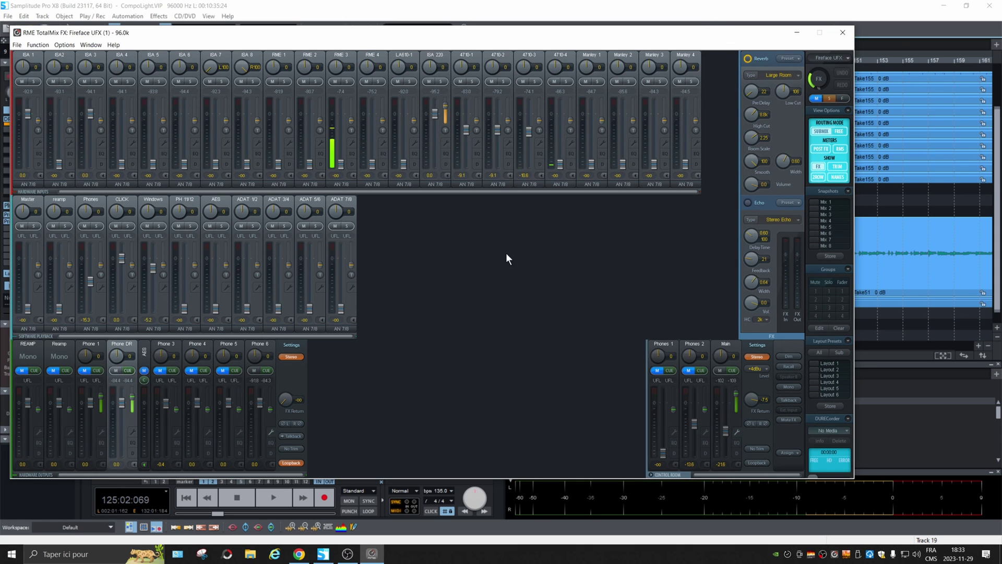
- On the Recording options page, enable Pre-Recording at 2s and Post-Recording at 1 s
left_click(840, 34)
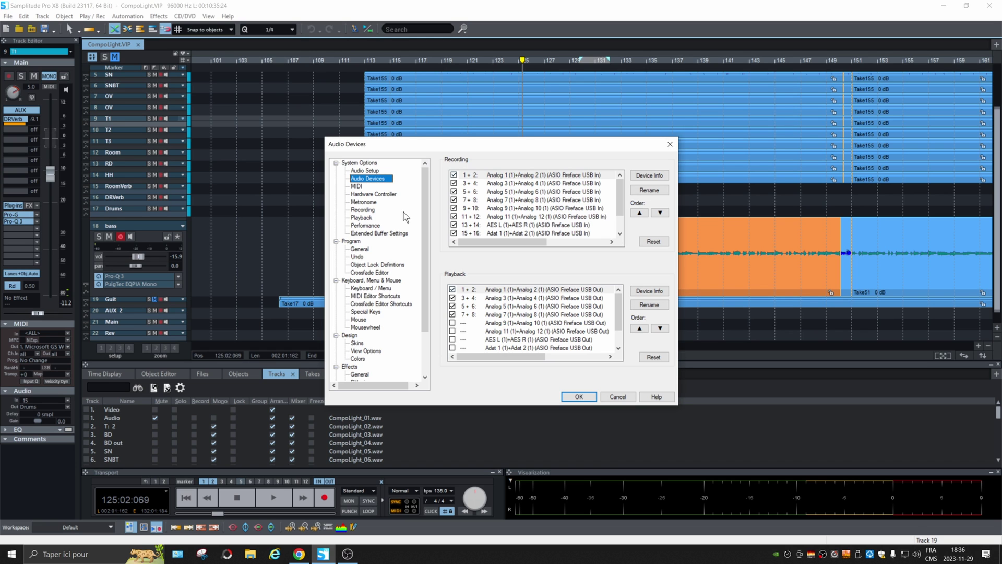
left_click(366, 211)
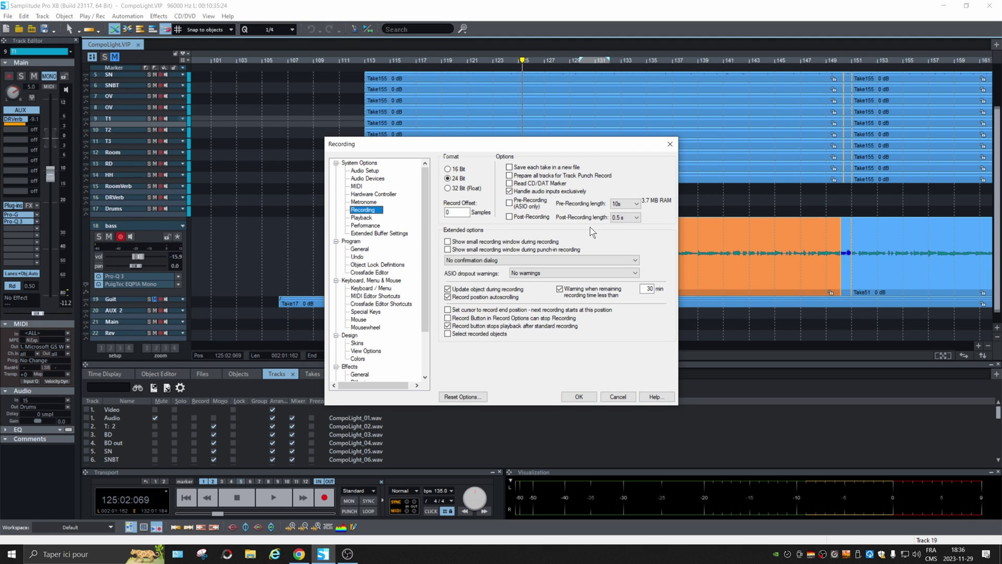
left_click(508, 203)
left_click(636, 203)
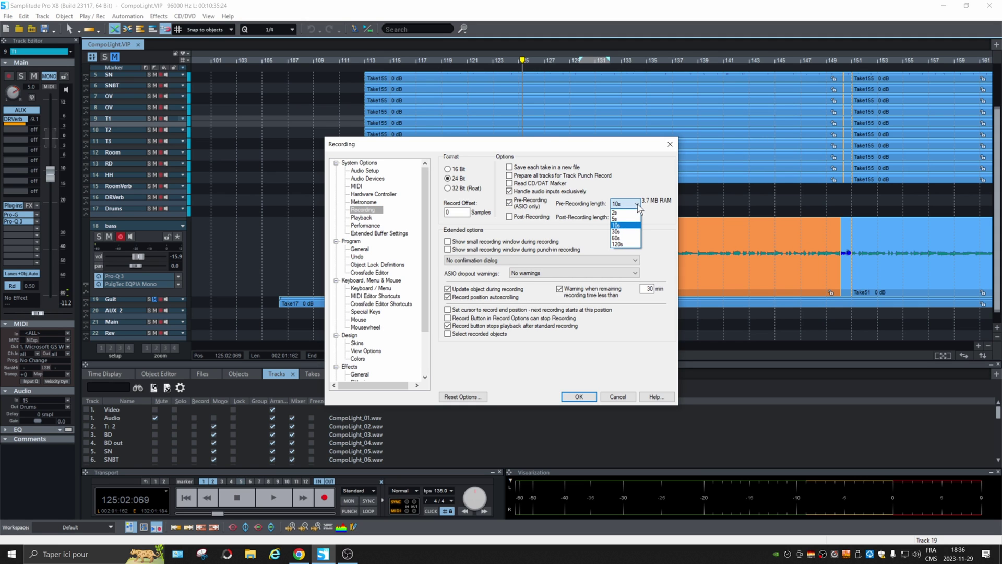
left_click(624, 212)
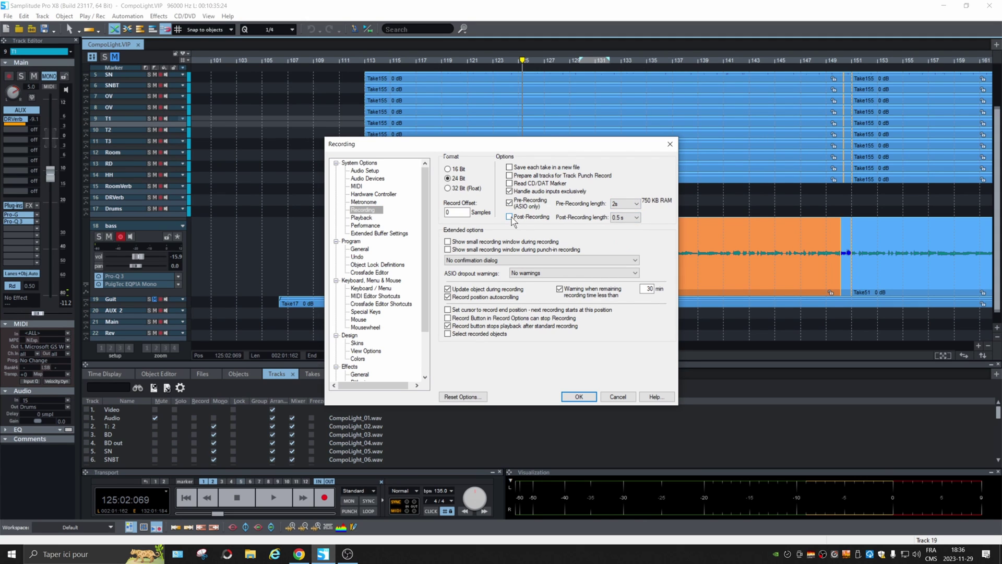
left_click(510, 217)
left_click(636, 217)
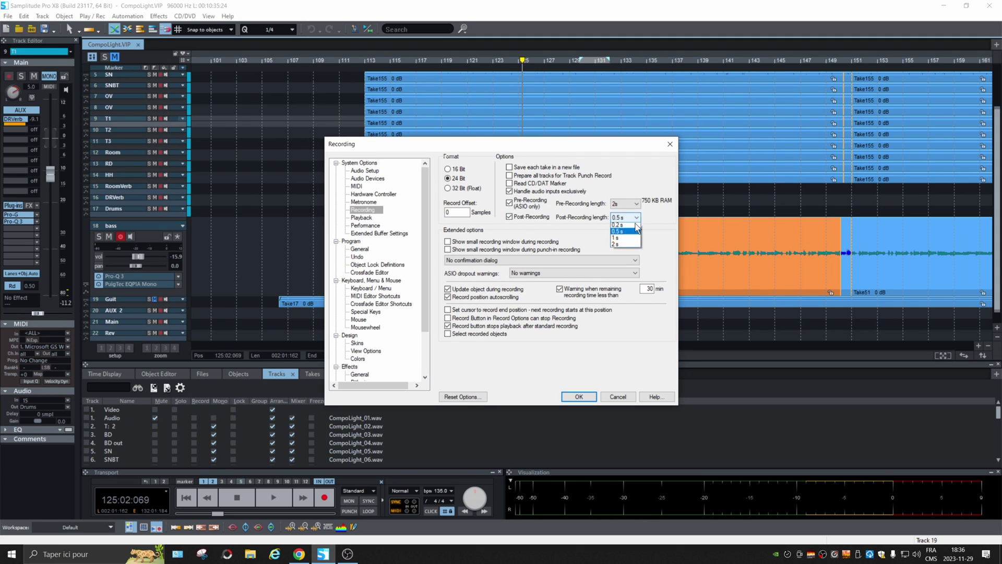
left_click(632, 239)
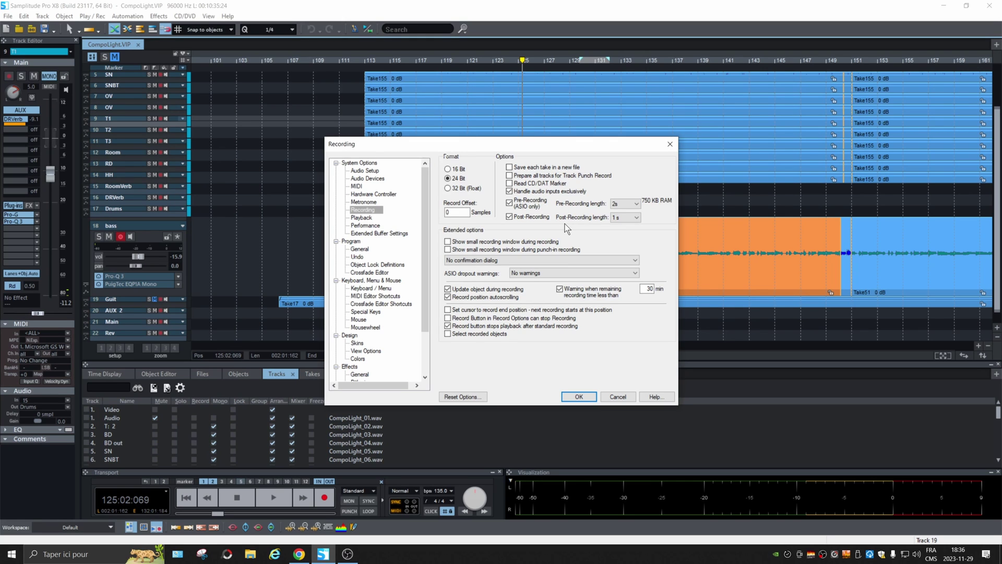
- Close the options, set a bar 130–137 punch range in Punch mode, and place playback at bar 127
key("Return")
left_click_drag(591, 61, 672, 61)
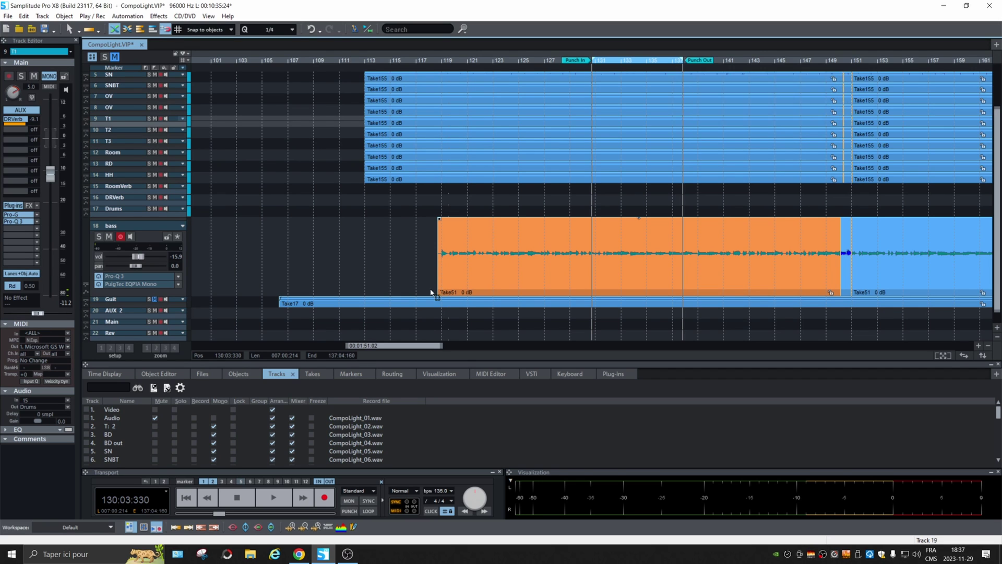
left_click(348, 511)
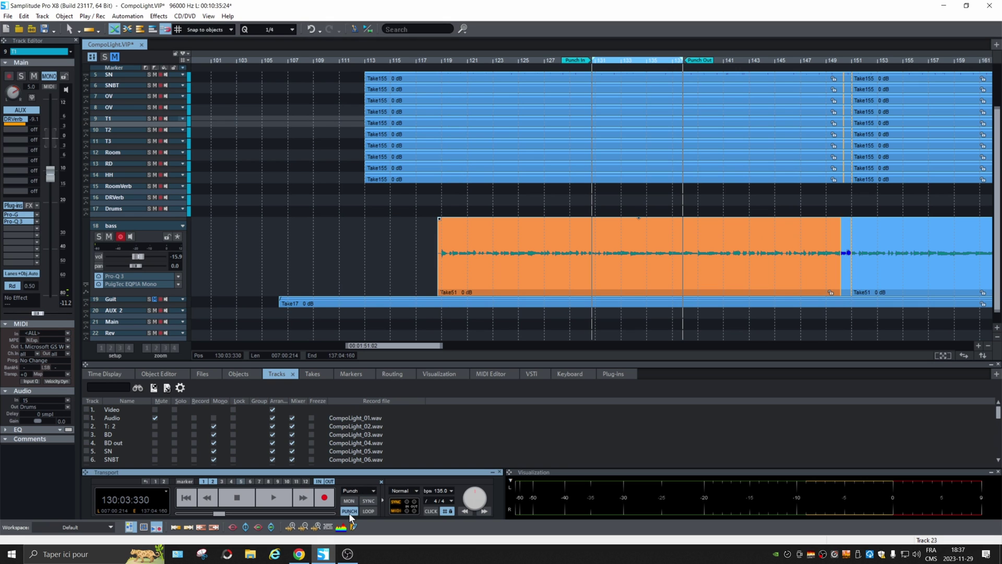
left_click(552, 58)
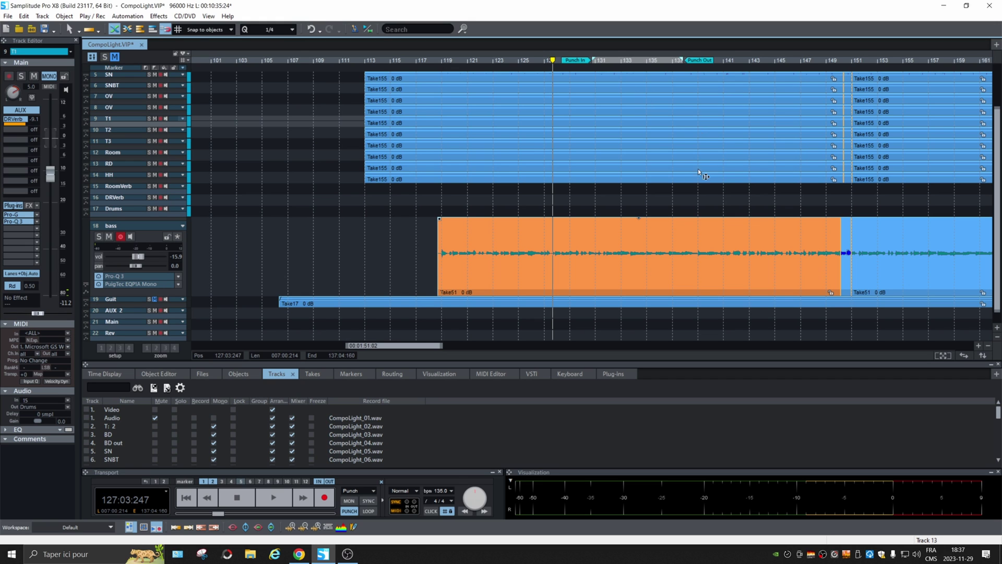
- Place the playback marker at bar 121 on the ruler
left_click(477, 57)
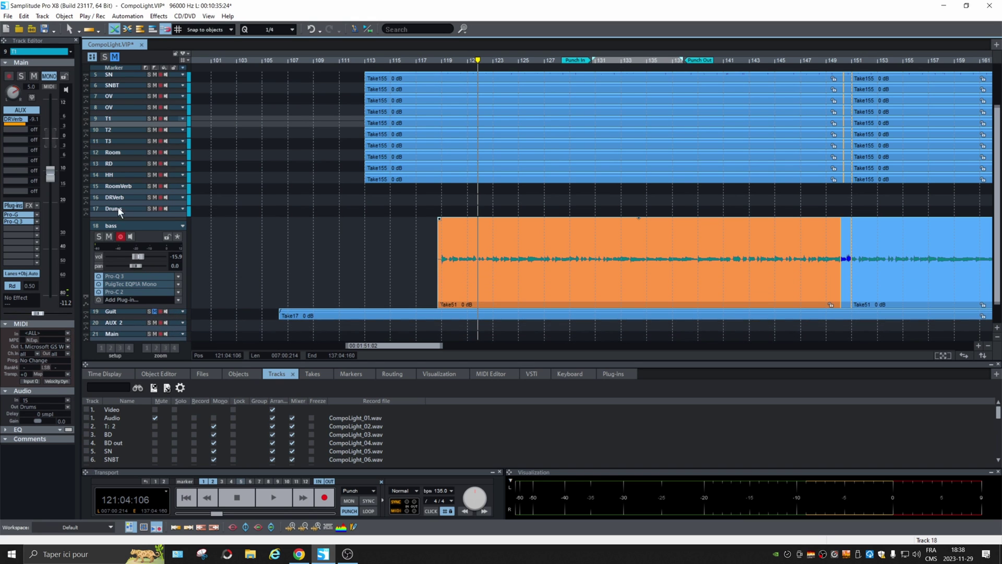
- Arm the bass track for recording and try range selections on the Take51 object
left_click(120, 235)
left_click(394, 286)
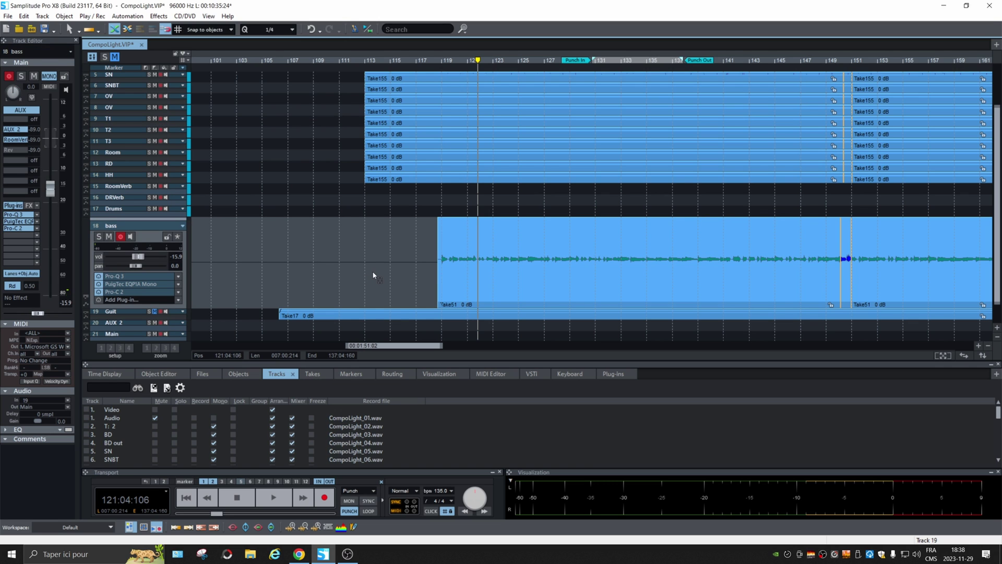
left_click_drag(373, 273, 695, 290)
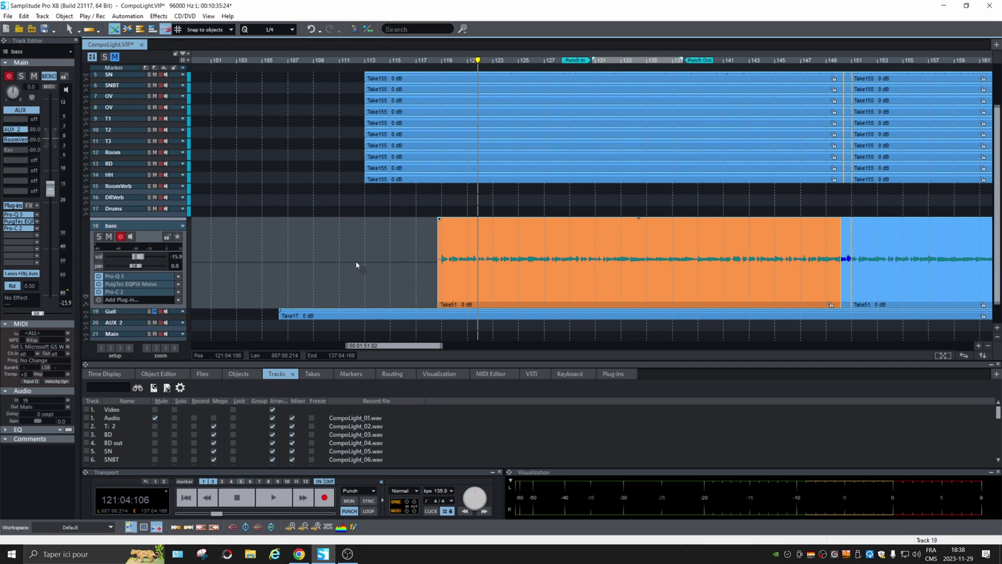
left_click(393, 290)
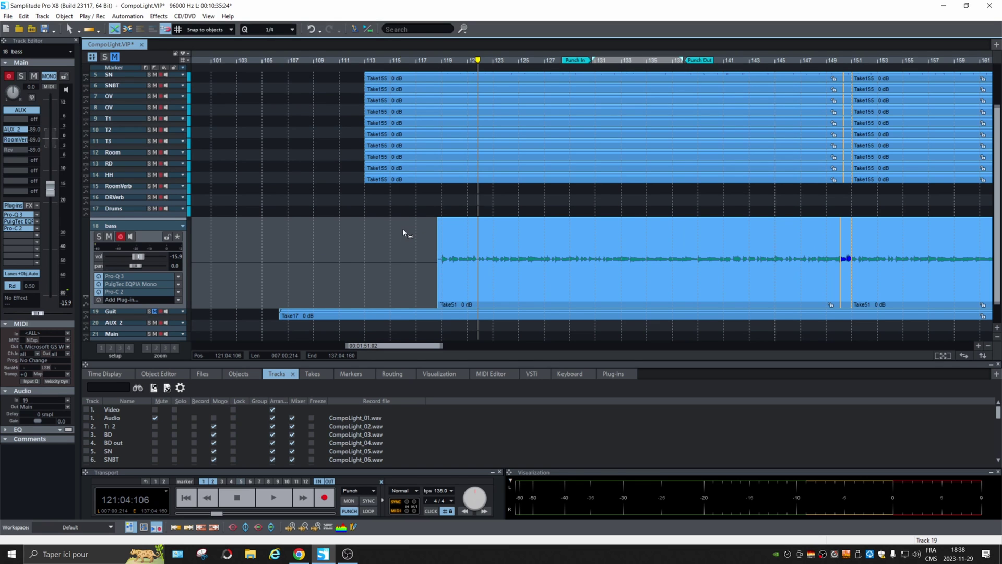
left_click_drag(402, 228, 709, 244)
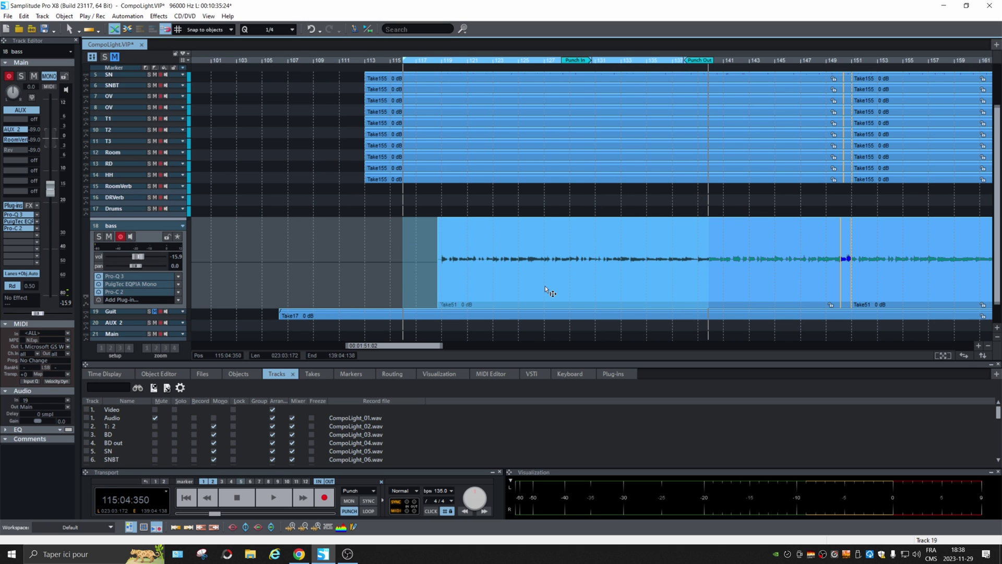
left_click(494, 230)
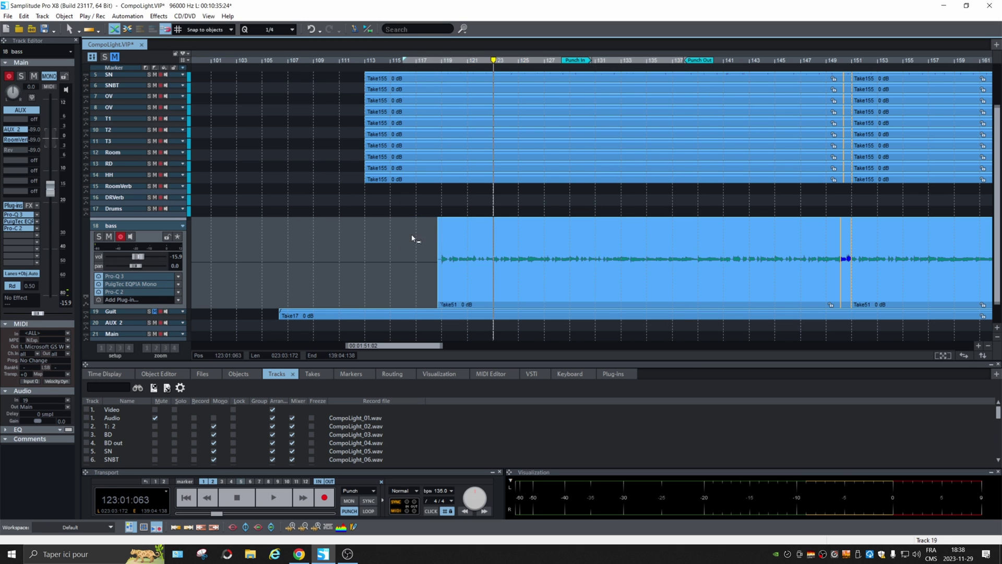
- Cut bars 117–125 from the bass take, undo the cut, and clear the selection
left_click_drag(425, 236, 527, 251)
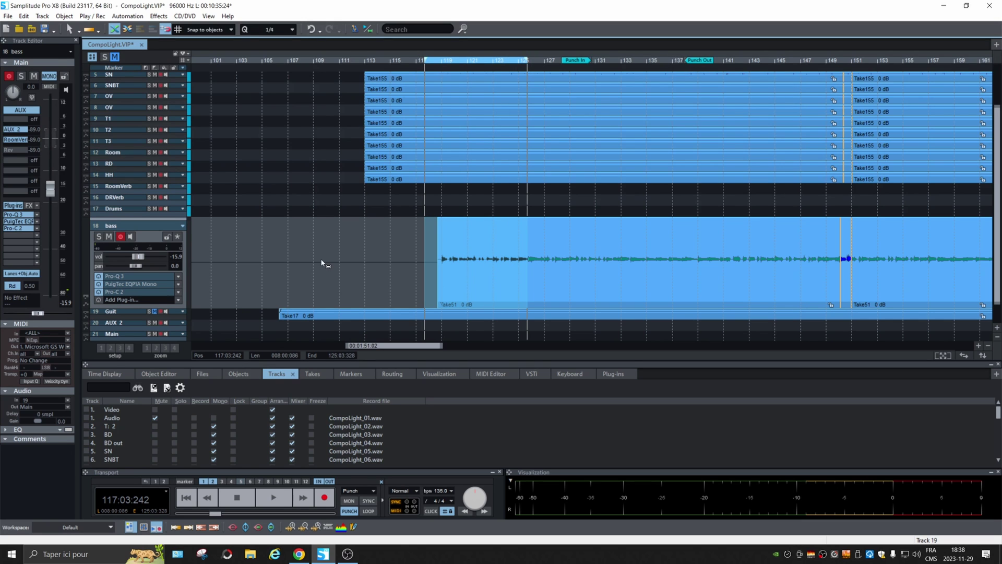
key("Delete")
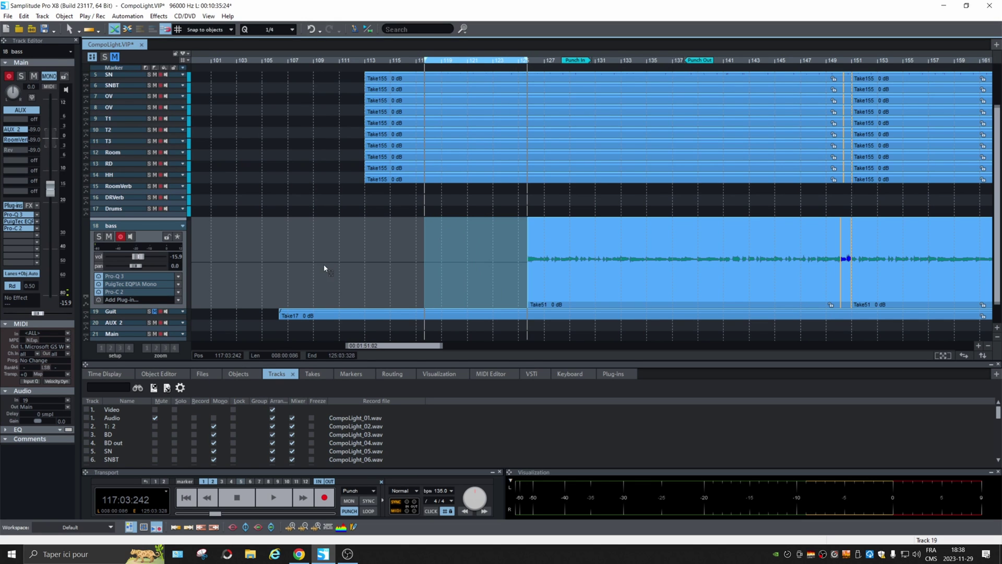
key("ctrl+z")
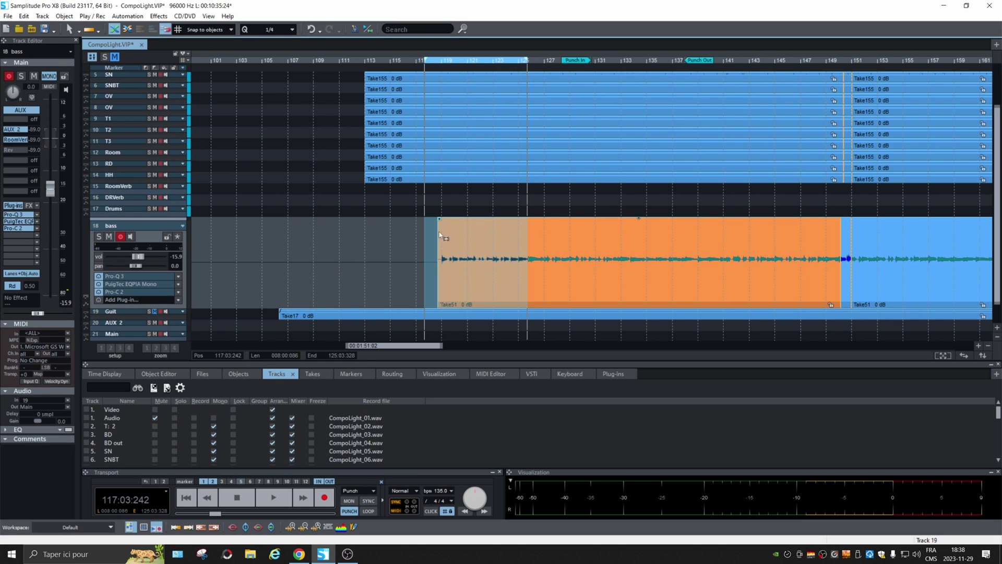
left_click(586, 249)
left_click(333, 273)
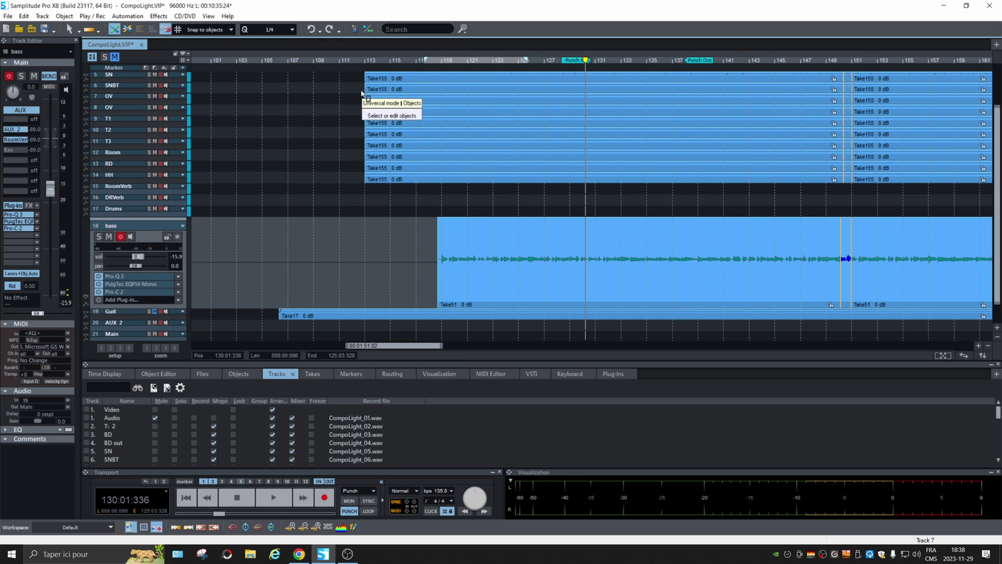